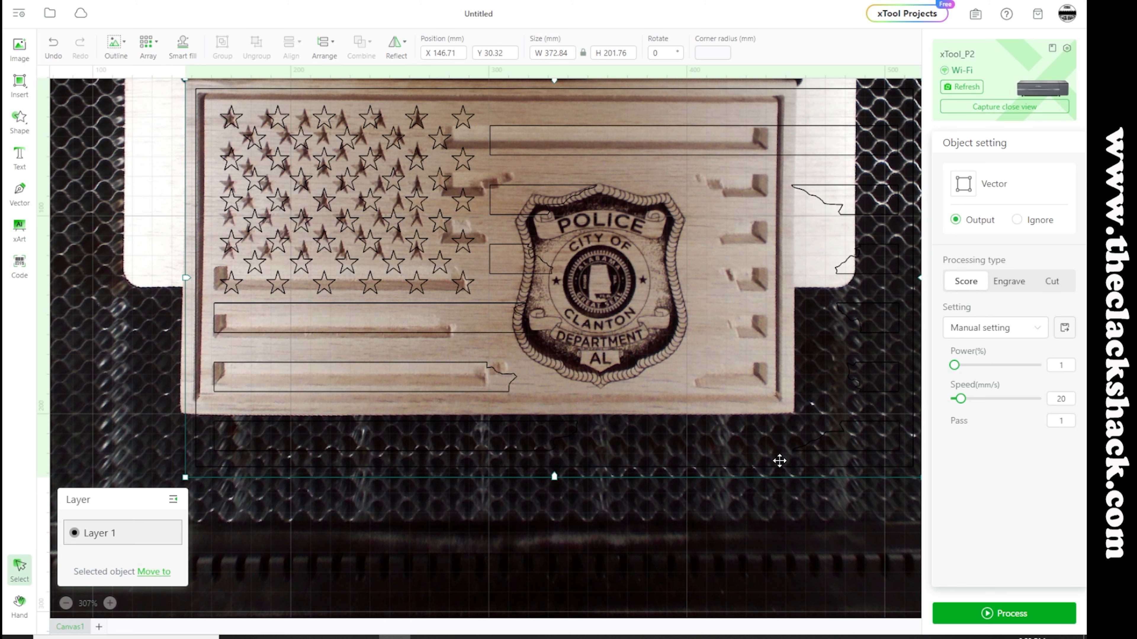
Scale the flag outline to 299.97 × 162.33 mm and move it to X 150.4, Y 35.38 over the carved flag
{"action": "scroll", "coordinate": [571, 452], "scroll_direction": "down", "scroll_amount": 1}
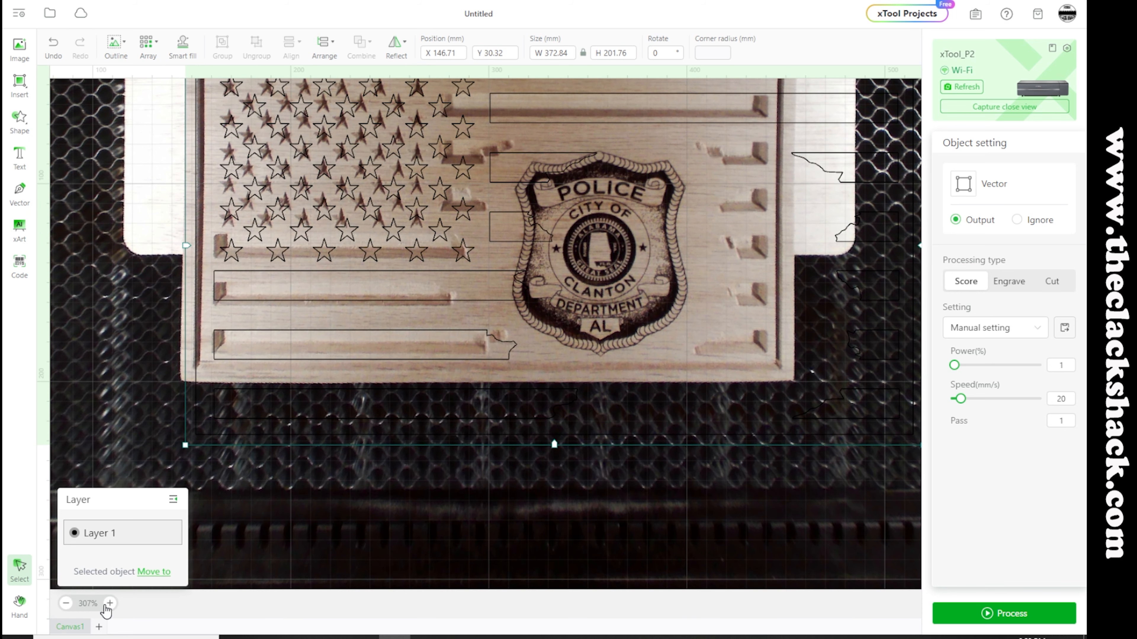
{"action": "left_click", "coordinate": [87, 603]}
{"action": "left_click", "coordinate": [88, 580]}
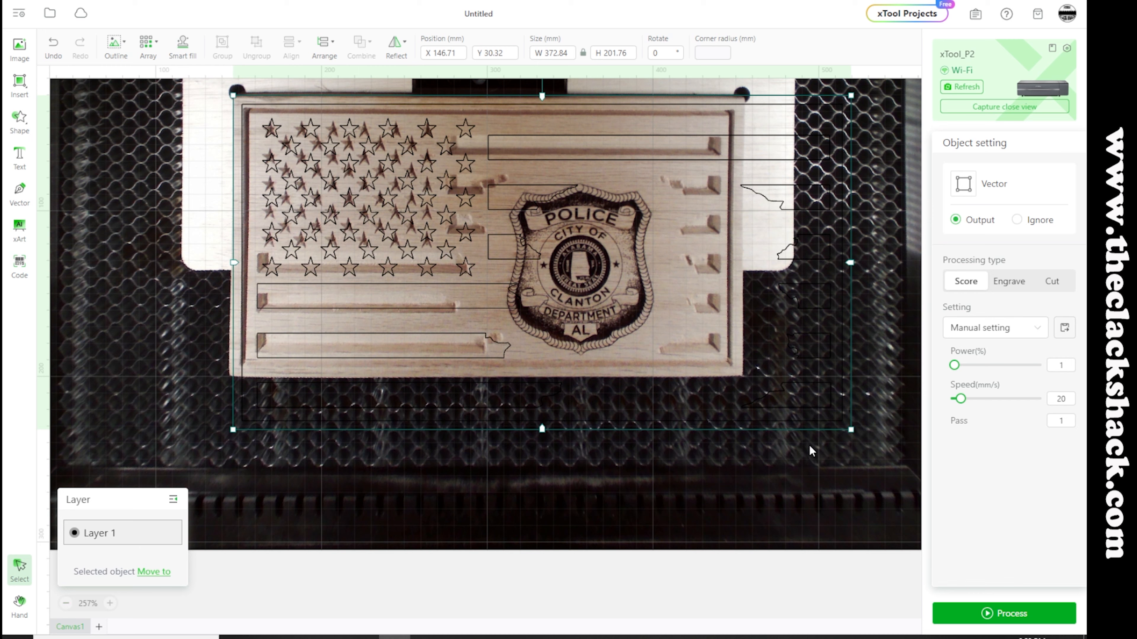
{"action": "left_click_drag", "start_coordinate": [850, 430], "coordinate": [577, 364]}
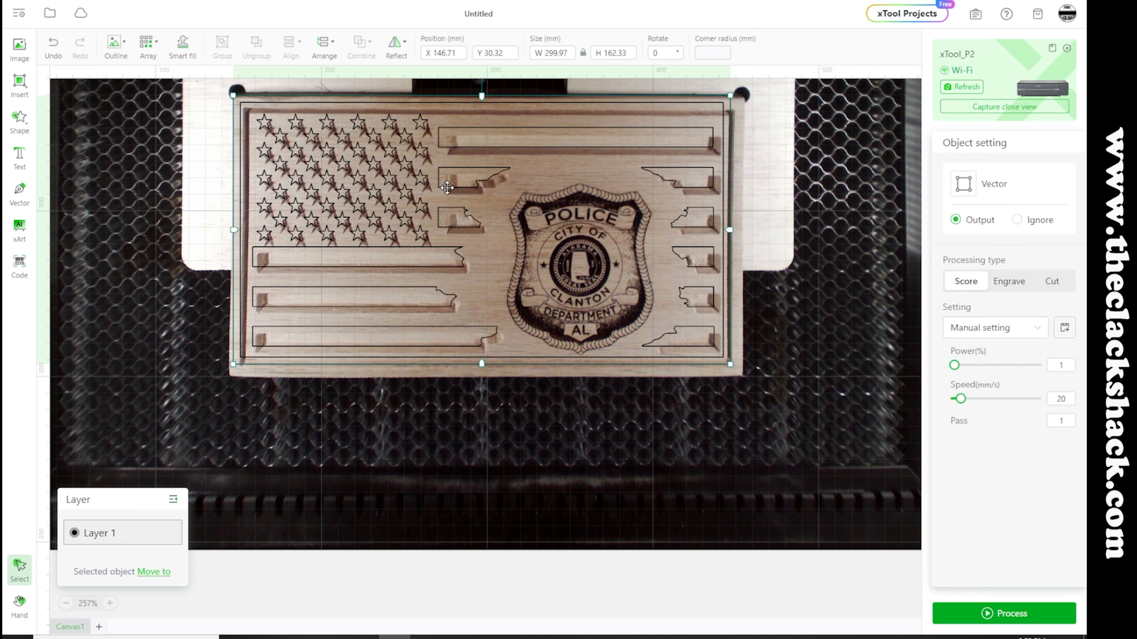
{"action": "left_click_drag", "start_coordinate": [443, 186], "coordinate": [450, 194]}
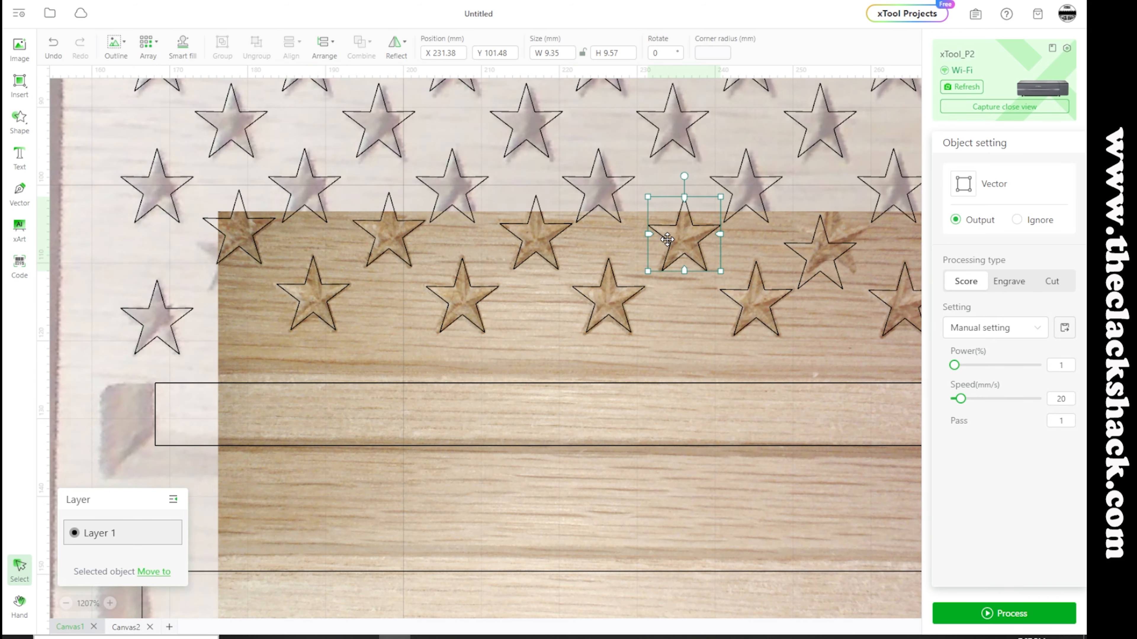
{"action": "left_click_drag", "start_coordinate": [689, 240], "coordinate": [839, 240]}
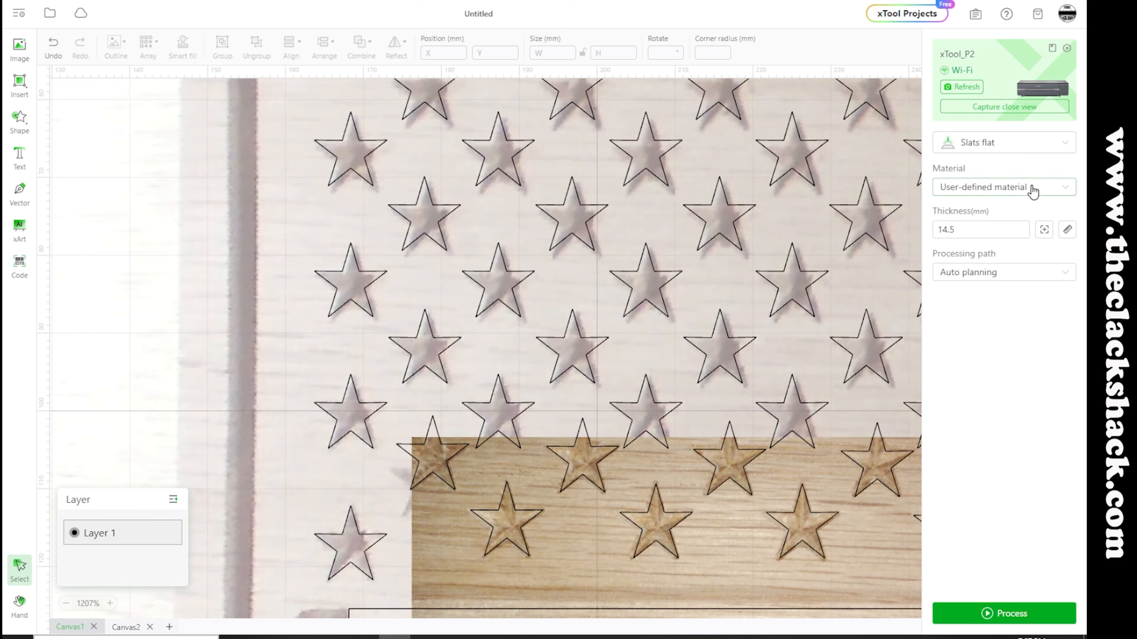
Capture a close-up view of the star field and shift the misaligned lower stars onto their carved counterparts
{"action": "left_click", "coordinate": [1019, 107]}
{"action": "left_click", "coordinate": [804, 218]}
{"action": "left_click", "coordinate": [370, 401]}
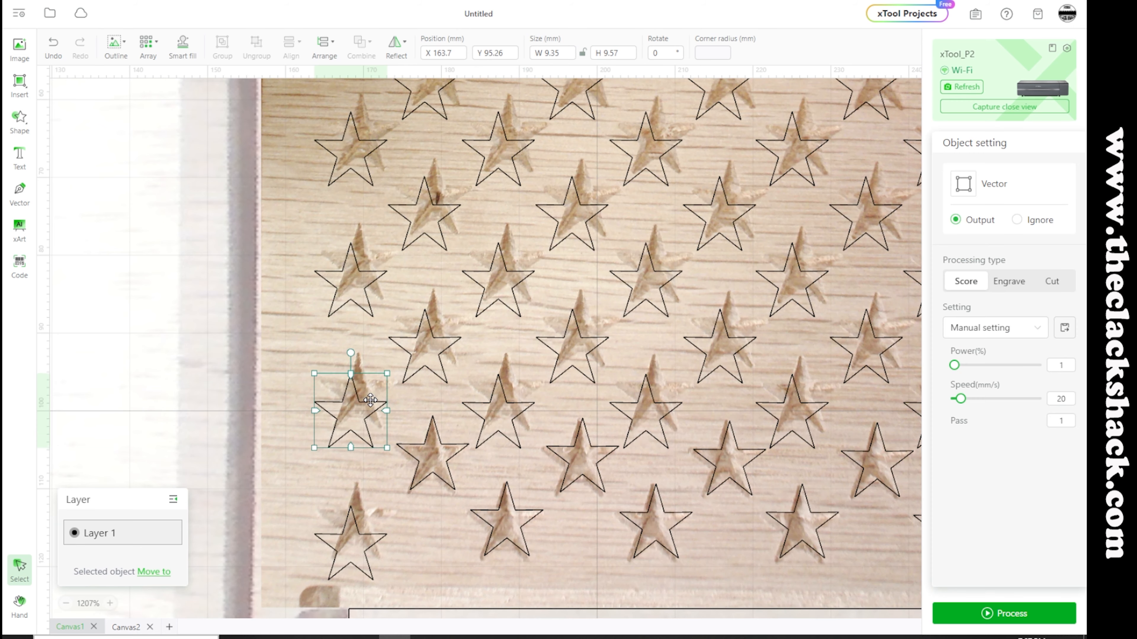
{"action": "left_click_drag", "start_coordinate": [370, 400], "coordinate": [376, 381]}
{"action": "left_click_drag", "start_coordinate": [438, 349], "coordinate": [446, 331]}
{"action": "left_click_drag", "start_coordinate": [497, 402], "coordinate": [506, 381]}
{"action": "left_click_drag", "start_coordinate": [646, 406], "coordinate": [654, 387]}
{"action": "mouse_move", "coordinate": [771, 397]}
{"action": "left_mouse_down"}
{"action": "mouse_move", "coordinate": [784, 398]}
{"action": "mouse_move", "coordinate": [779, 381]}
{"action": "left_mouse_up"}
{"action": "left_click", "coordinate": [798, 465]}
Shift the remaining misaligned stars in the flag's canton onto their carved counterparts
{"action": "scroll", "coordinate": [797, 465], "scroll_direction": "right", "scroll_amount": 2}
{"action": "scroll", "coordinate": [797, 465], "scroll_direction": "down", "scroll_amount": 2}
{"action": "left_click_drag", "start_coordinate": [244, 429], "coordinate": [245, 403]}
{"action": "left_click", "coordinate": [573, 441]}
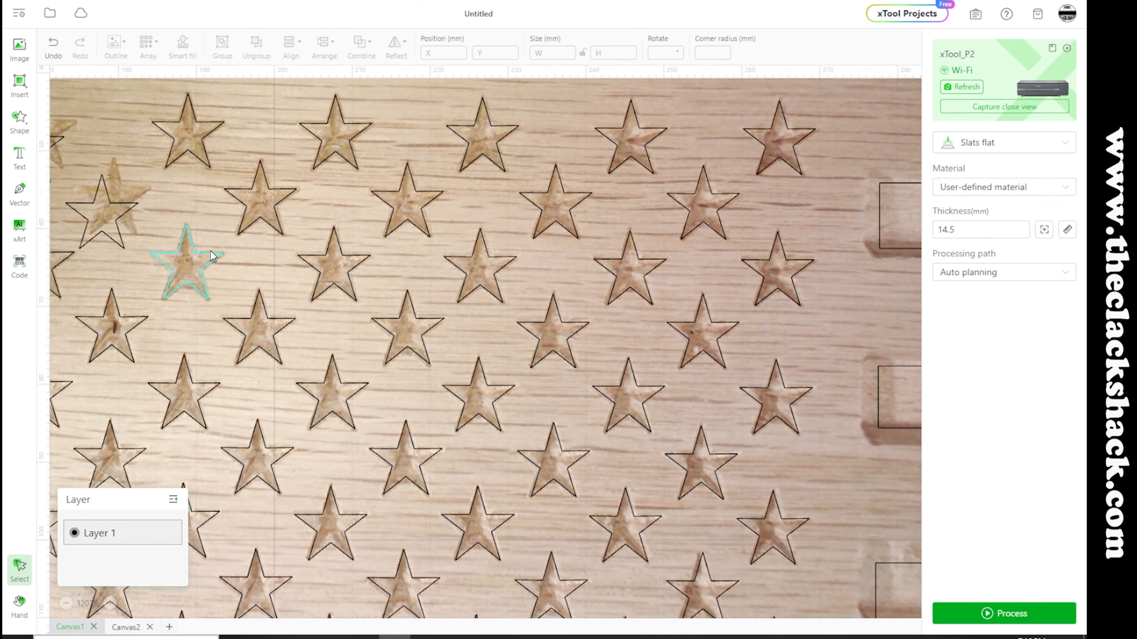
{"action": "left_click_drag", "start_coordinate": [325, 205], "coordinate": [260, 138]}
{"action": "left_click", "coordinate": [392, 212]}
Extend the left ends of the three long stripes below the stars to meet the carved stripes' left edges
{"action": "scroll", "coordinate": [392, 212], "scroll_direction": "down", "scroll_amount": 7}
{"action": "left_click", "coordinate": [65, 604]}
{"action": "left_click", "coordinate": [66, 604]}
{"action": "left_click", "coordinate": [65, 604]}
{"action": "left_click", "coordinate": [66, 603]}
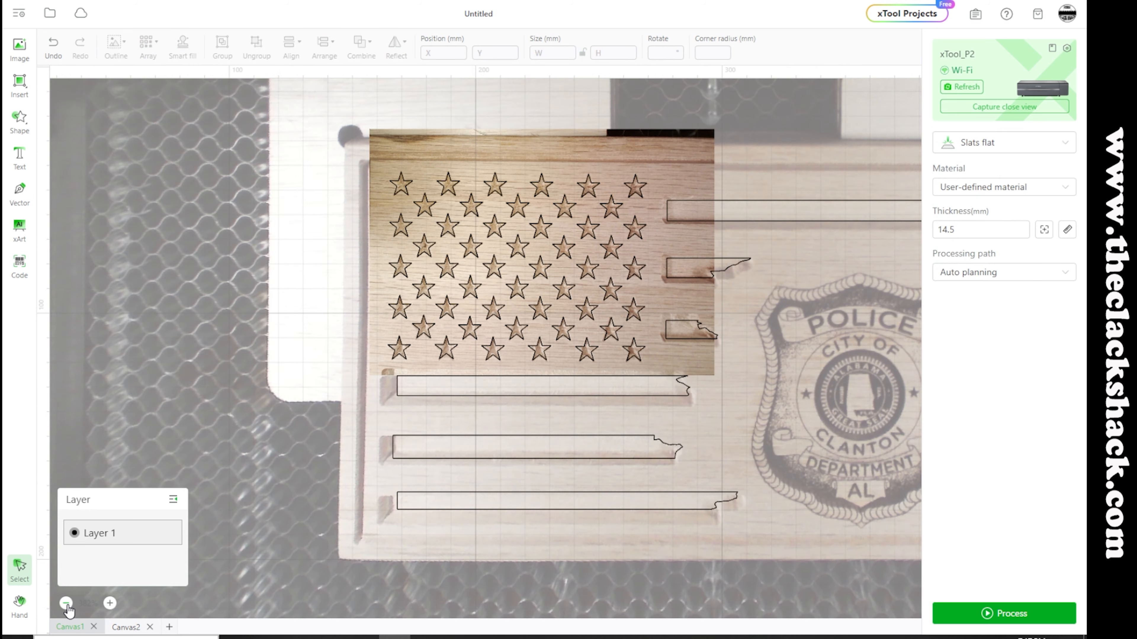
{"action": "left_click", "coordinate": [66, 604]}
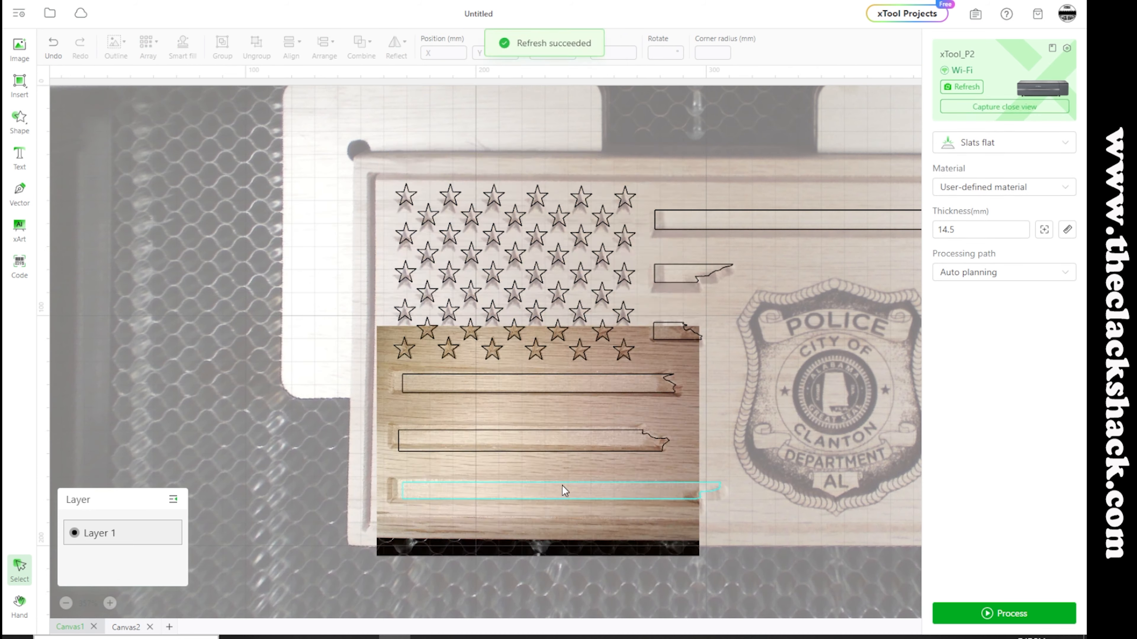
{"action": "scroll", "coordinate": [562, 485], "scroll_direction": "down", "scroll_amount": 3}
{"action": "left_click", "coordinate": [109, 603]}
{"action": "left_click", "coordinate": [343, 280]}
{"action": "left_click_drag", "start_coordinate": [330, 279], "coordinate": [321, 279]}
{"action": "left_click", "coordinate": [348, 177]}
{"action": "left_click_drag", "start_coordinate": [338, 173], "coordinate": [323, 174]}
{"action": "left_click", "coordinate": [341, 380]}
{"action": "left_click_drag", "start_coordinate": [337, 372], "coordinate": [321, 372]}
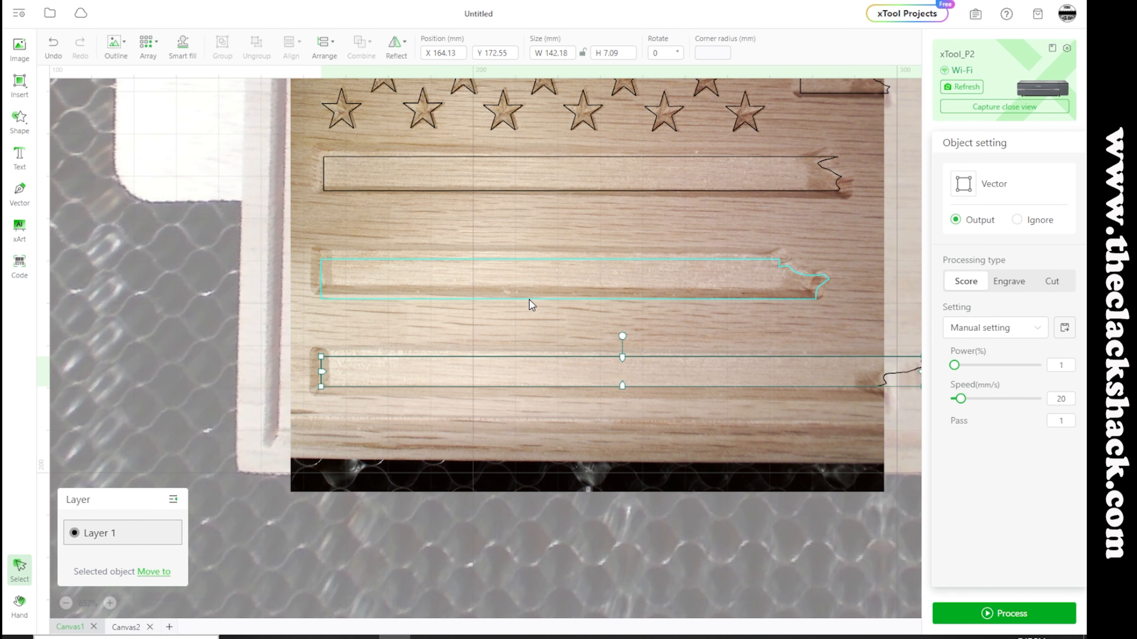
Adjust the top and bottom edges of the middle and upper long stripes below the stars to fit their carvings
{"action": "left_click", "coordinate": [530, 300]}
{"action": "left_click_drag", "start_coordinate": [575, 298], "coordinate": [575, 287]}
{"action": "left_click_drag", "start_coordinate": [322, 273], "coordinate": [323, 273]}
{"action": "left_click_drag", "start_coordinate": [575, 260], "coordinate": [575, 255]}
{"action": "left_click", "coordinate": [579, 179]}
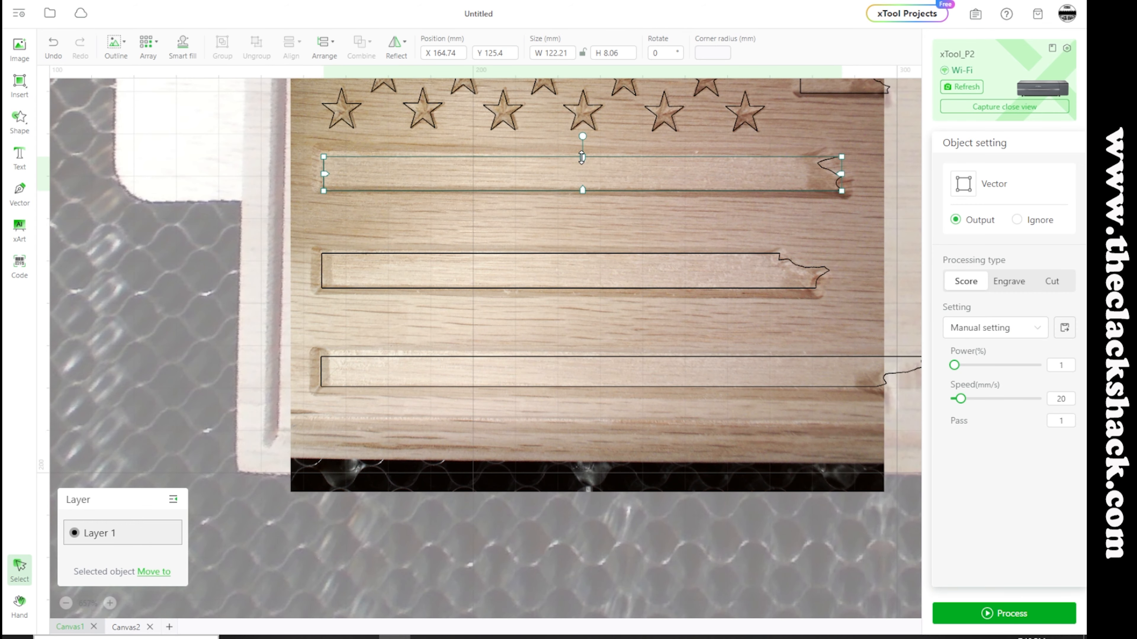
{"action": "left_click_drag", "start_coordinate": [581, 157], "coordinate": [582, 153]}
{"action": "left_click_drag", "start_coordinate": [582, 190], "coordinate": [582, 188]}
{"action": "left_click", "coordinate": [497, 351]}
Capture a close-up view of the flag's upper-right area around the top of the badge
{"action": "scroll", "coordinate": [497, 350], "scroll_direction": "up", "scroll_amount": 6}
{"action": "left_click", "coordinate": [65, 604]}
{"action": "left_click", "coordinate": [65, 604]}
{"action": "left_click", "coordinate": [1005, 107]}
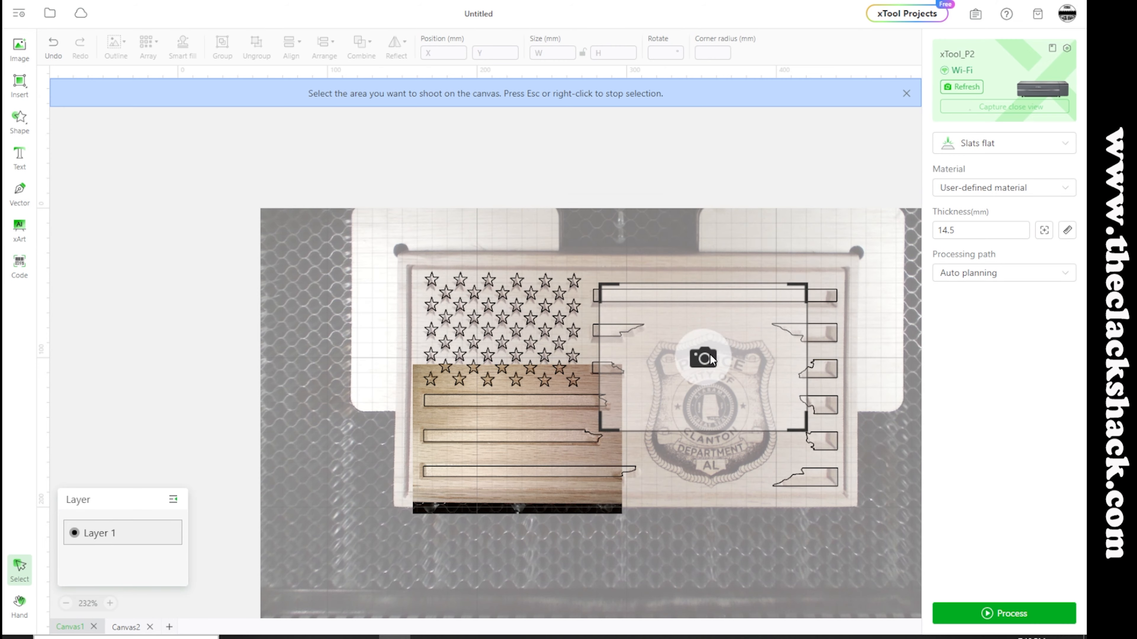
{"action": "left_click", "coordinate": [711, 355]}
Fit the long stripe at the flag's top to its carving by adjusting its right end and top edge
{"action": "left_click", "coordinate": [110, 603]}
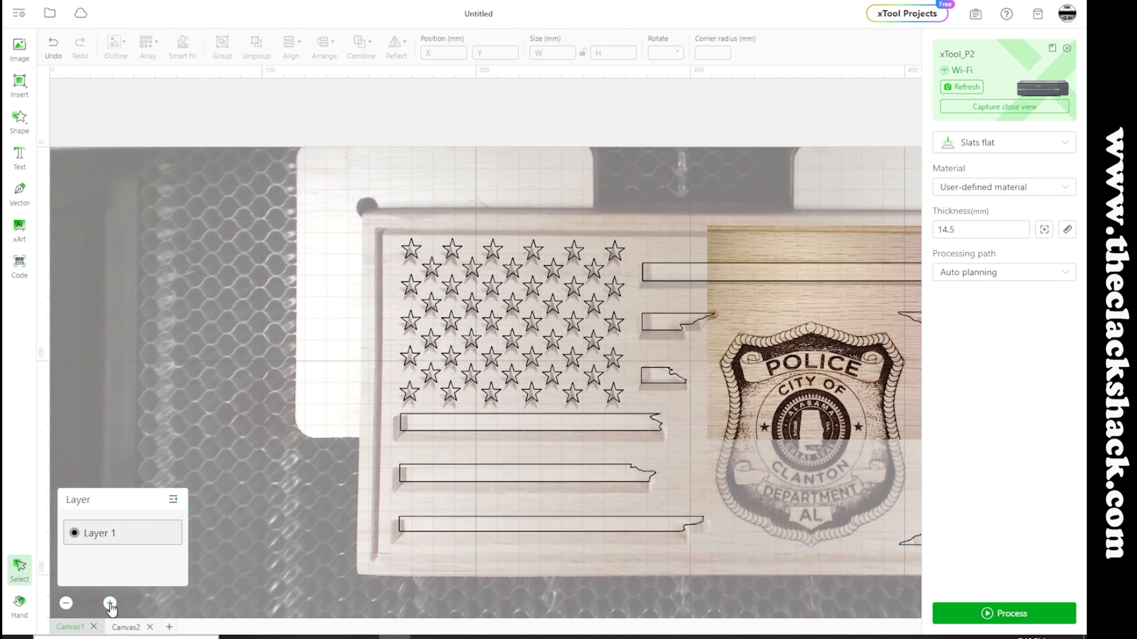
{"action": "left_click", "coordinate": [110, 603]}
{"action": "scroll", "coordinate": [583, 408], "scroll_direction": "right", "scroll_amount": 10}
{"action": "left_click", "coordinate": [667, 250]}
{"action": "left_click_drag", "start_coordinate": [692, 248], "coordinate": [688, 248]}
{"action": "left_click_drag", "start_coordinate": [465, 237], "coordinate": [465, 243]}
Resize the second, third and fourth stripe segments at the flag's right side to fit their carved recesses
{"action": "left_click", "coordinate": [666, 307]}
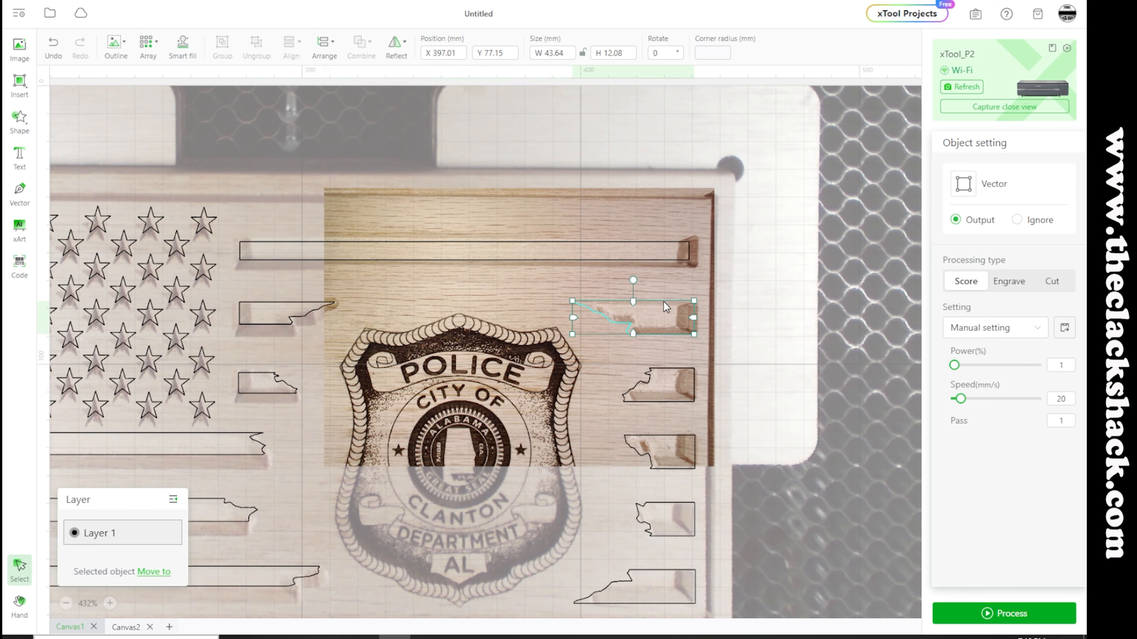
{"action": "left_click_drag", "start_coordinate": [573, 301], "coordinate": [597, 306]}
{"action": "left_click_drag", "start_coordinate": [694, 335], "coordinate": [689, 329]}
{"action": "left_click", "coordinate": [665, 382]}
{"action": "left_click_drag", "start_coordinate": [695, 402], "coordinate": [680, 394]}
{"action": "left_click_drag", "start_coordinate": [622, 368], "coordinate": [632, 373]}
{"action": "left_click", "coordinate": [702, 416]}
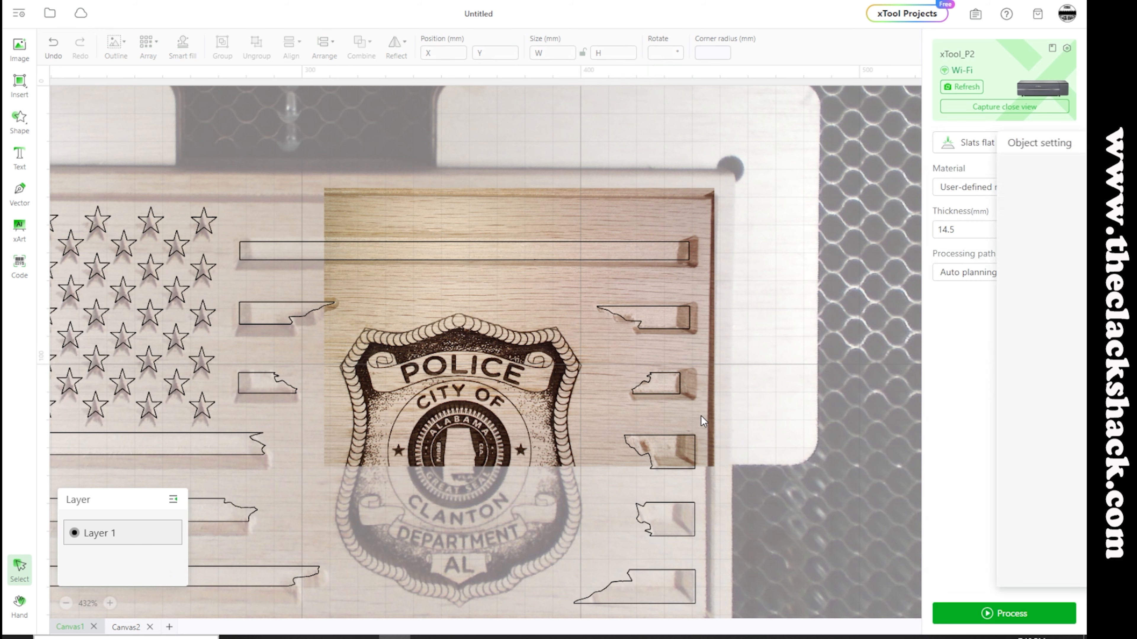
{"action": "scroll", "coordinate": [701, 416], "scroll_direction": "down", "scroll_amount": 4}
{"action": "left_click", "coordinate": [671, 274]}
{"action": "left_click_drag", "start_coordinate": [695, 292], "coordinate": [634, 269]}
{"action": "left_click", "coordinate": [594, 240]}
Capture a close-up view of the flag's lower-right area and shrink the bottom two stripe segments to fit their carvings
{"action": "left_click", "coordinate": [988, 110]}
{"action": "left_click", "coordinate": [540, 336]}
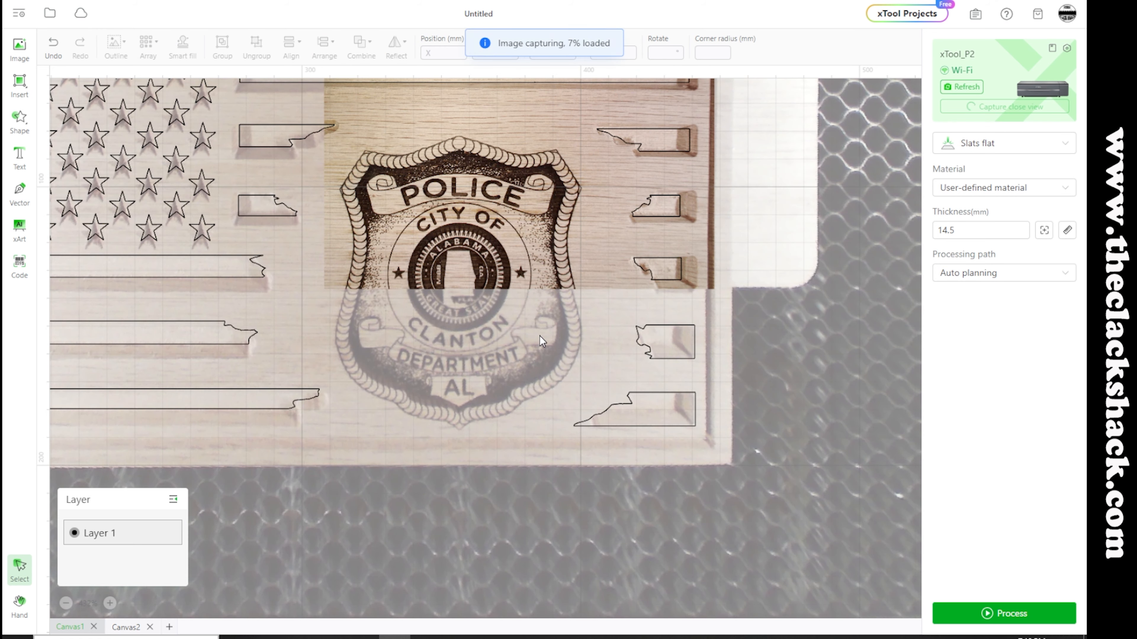
{"action": "left_click", "coordinate": [666, 342]}
{"action": "left_click_drag", "start_coordinate": [696, 359], "coordinate": [679, 352]}
{"action": "left_click_drag", "start_coordinate": [636, 338], "coordinate": [660, 330]}
{"action": "left_click_drag", "start_coordinate": [661, 352], "coordinate": [660, 350]}
{"action": "left_click", "coordinate": [665, 408]}
{"action": "left_click_drag", "start_coordinate": [695, 427], "coordinate": [681, 419]}
{"action": "left_click_drag", "start_coordinate": [574, 406], "coordinate": [640, 394]}
{"action": "left_click", "coordinate": [635, 383]}
Refresh the bed photo and check how all the vector outlines line up with the carved flag
{"action": "scroll", "coordinate": [635, 383], "scroll_direction": "up", "scroll_amount": 2}
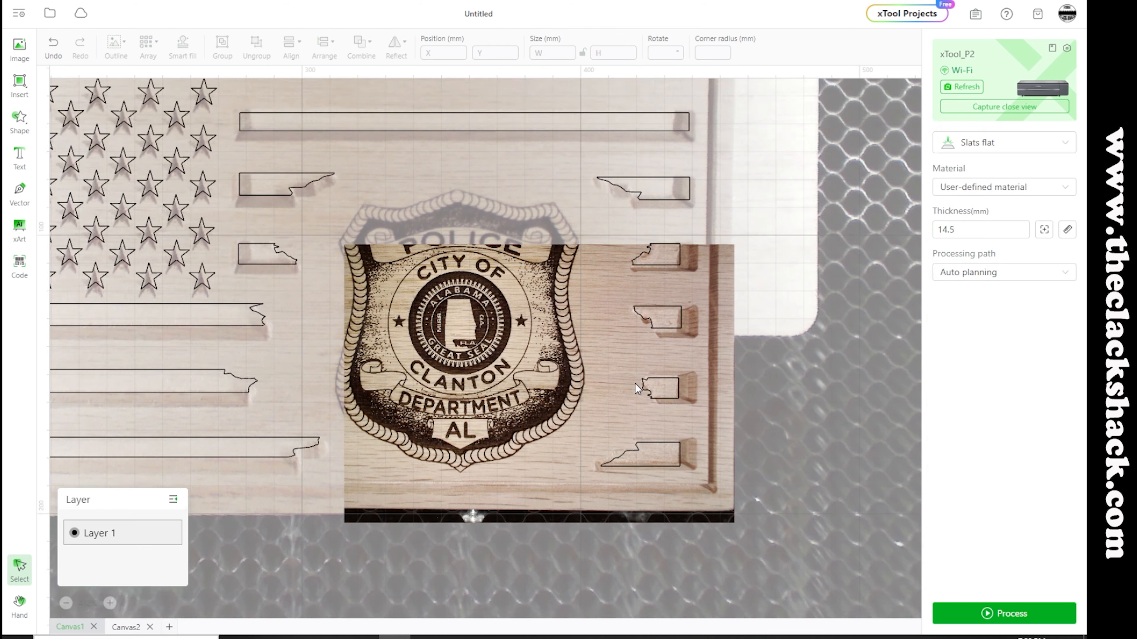
{"action": "scroll", "coordinate": [635, 383], "scroll_direction": "up", "scroll_amount": 3}
{"action": "left_click", "coordinate": [961, 86]}
{"action": "left_click", "coordinate": [88, 603]}
{"action": "left_click", "coordinate": [112, 577]}
{"action": "left_click", "coordinate": [988, 108]}
{"action": "left_click", "coordinate": [464, 299]}
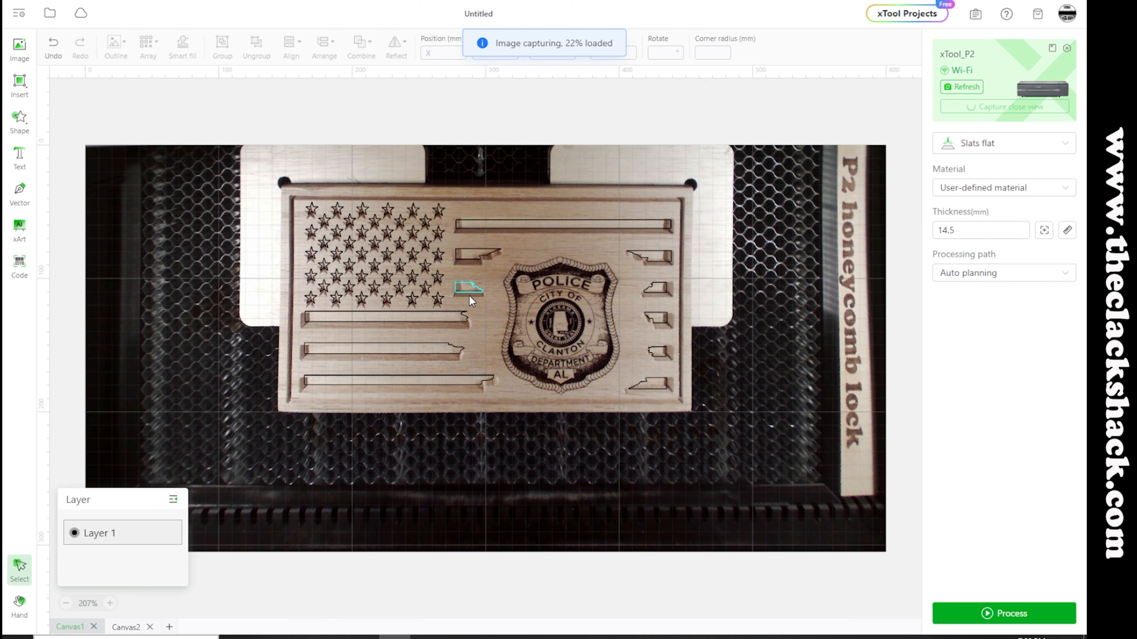
{"action": "scroll", "coordinate": [550, 246], "scroll_direction": "down", "scroll_amount": 1}
{"action": "left_click", "coordinate": [109, 603]}
{"action": "left_click", "coordinate": [67, 603]}
{"action": "left_click", "coordinate": [961, 86]}
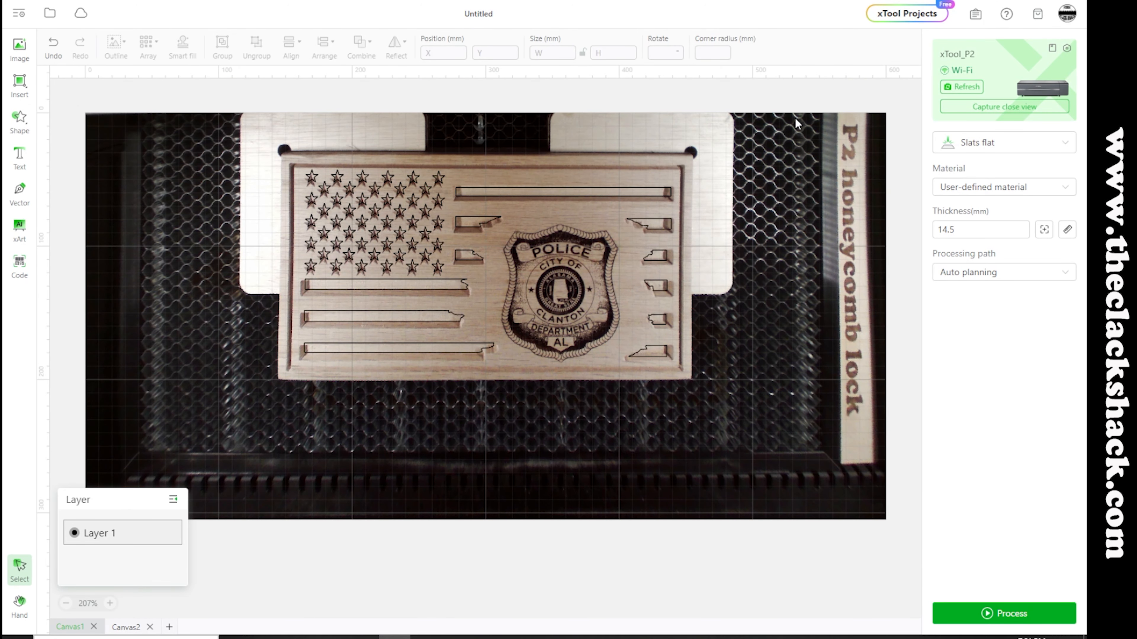
Select all the stars and stripes and set them to Engrave at 100% power and 500 mm/s
{"action": "left_click_drag", "start_coordinate": [253, 126], "coordinate": [763, 435]}
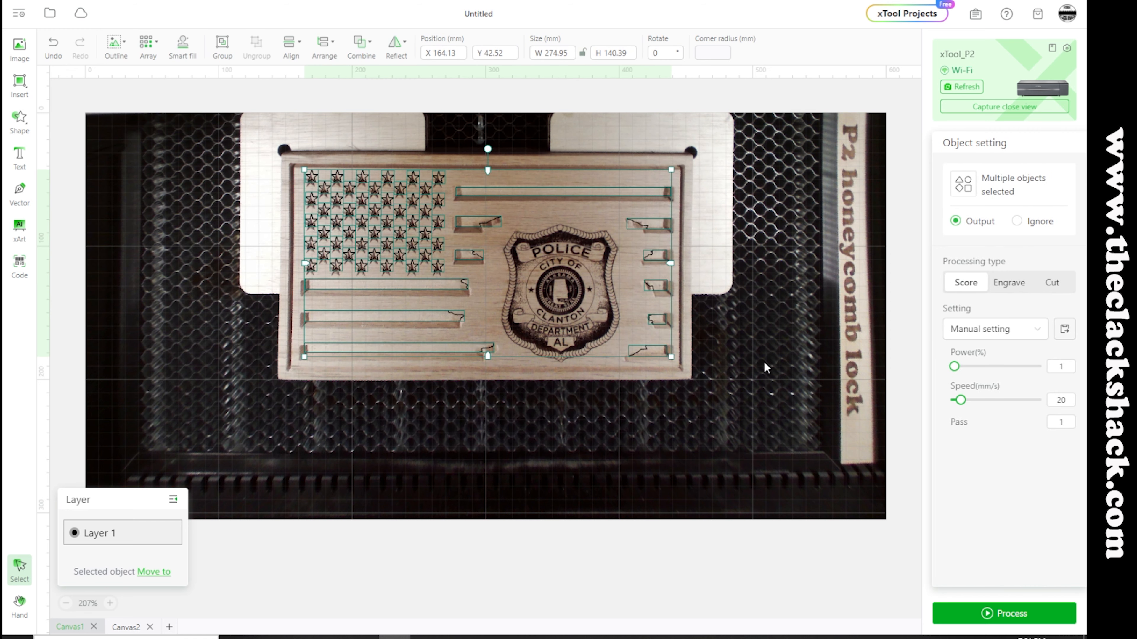
{"action": "left_click", "coordinate": [1012, 284]}
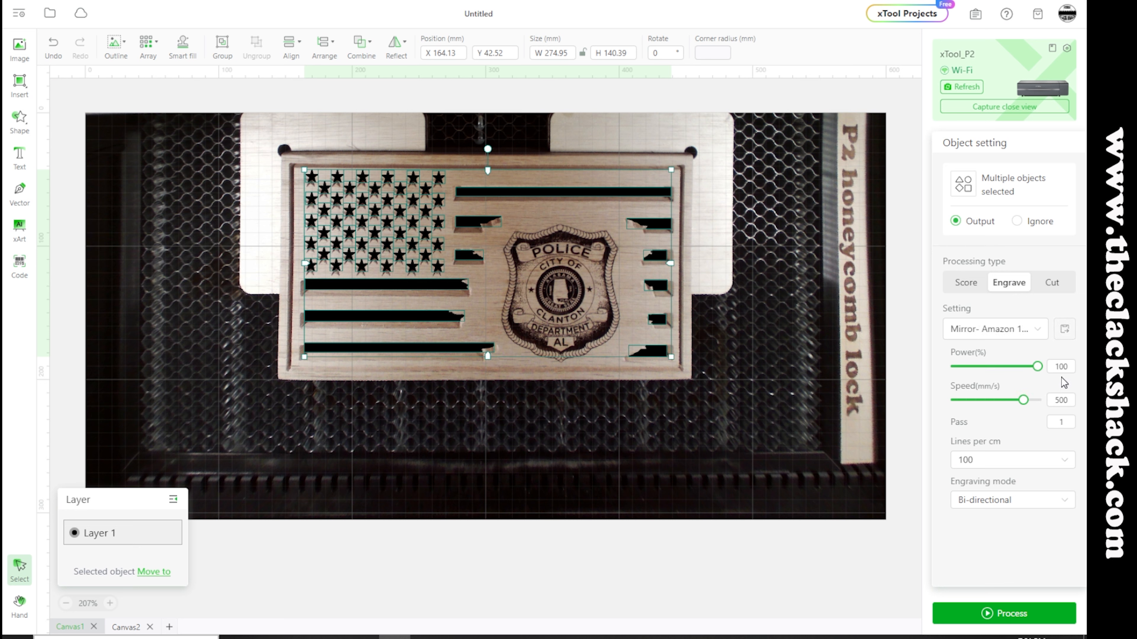
{"action": "left_click", "coordinate": [1057, 397]}
Process the star and stripe engraving, start the job from the preview, and close the completed job
{"action": "left_click", "coordinate": [1011, 616]}
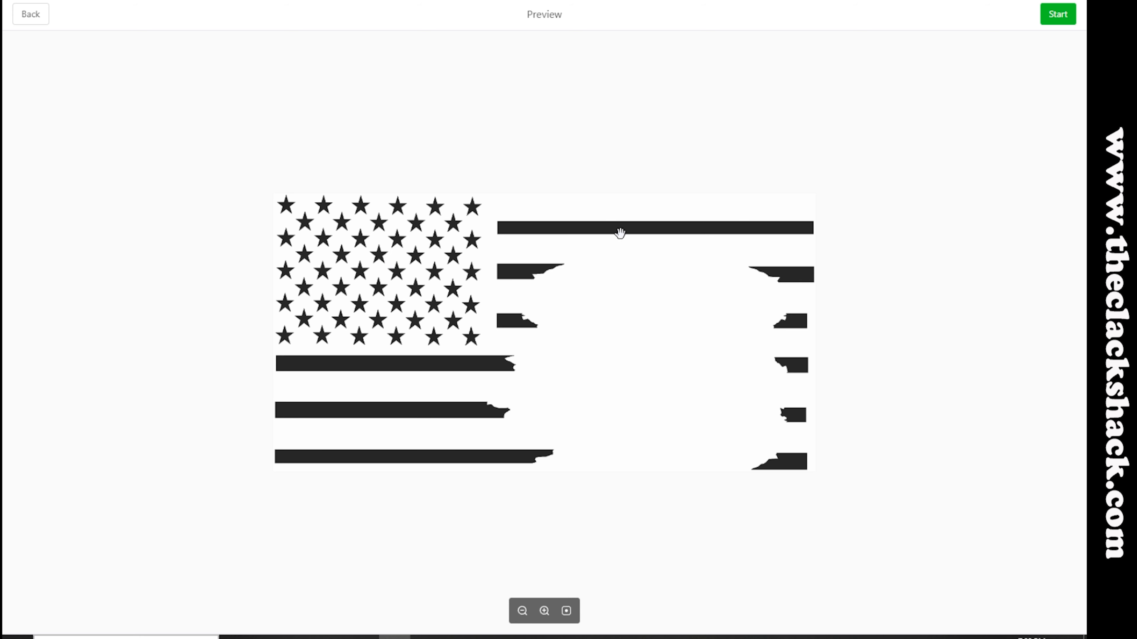
{"action": "left_click", "coordinate": [1058, 14]}
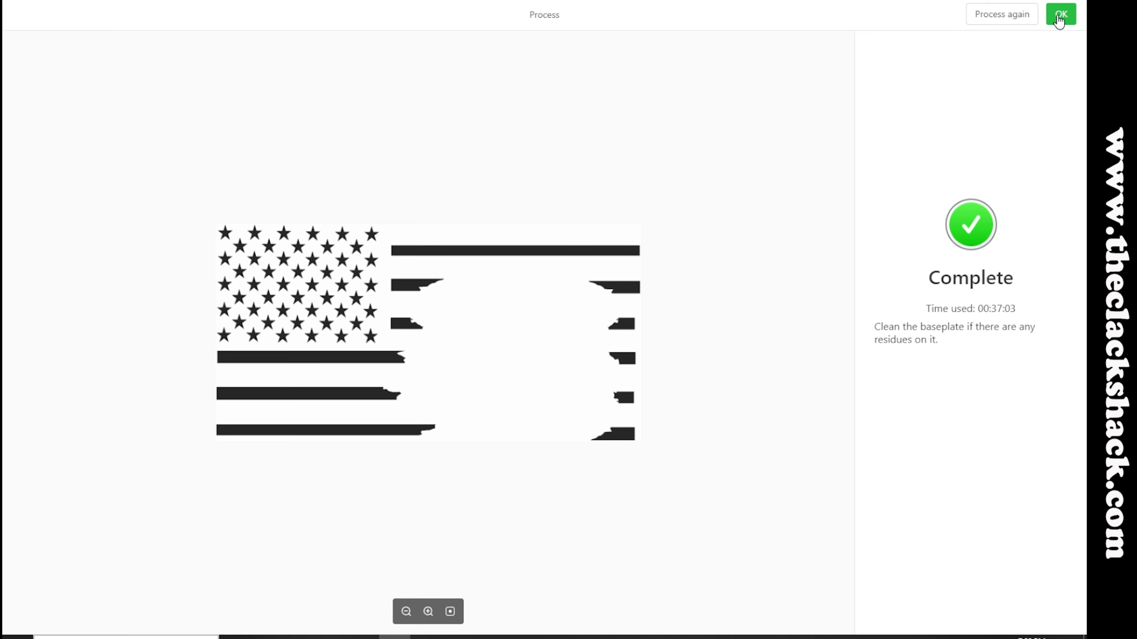
{"action": "left_click", "coordinate": [1060, 15]}
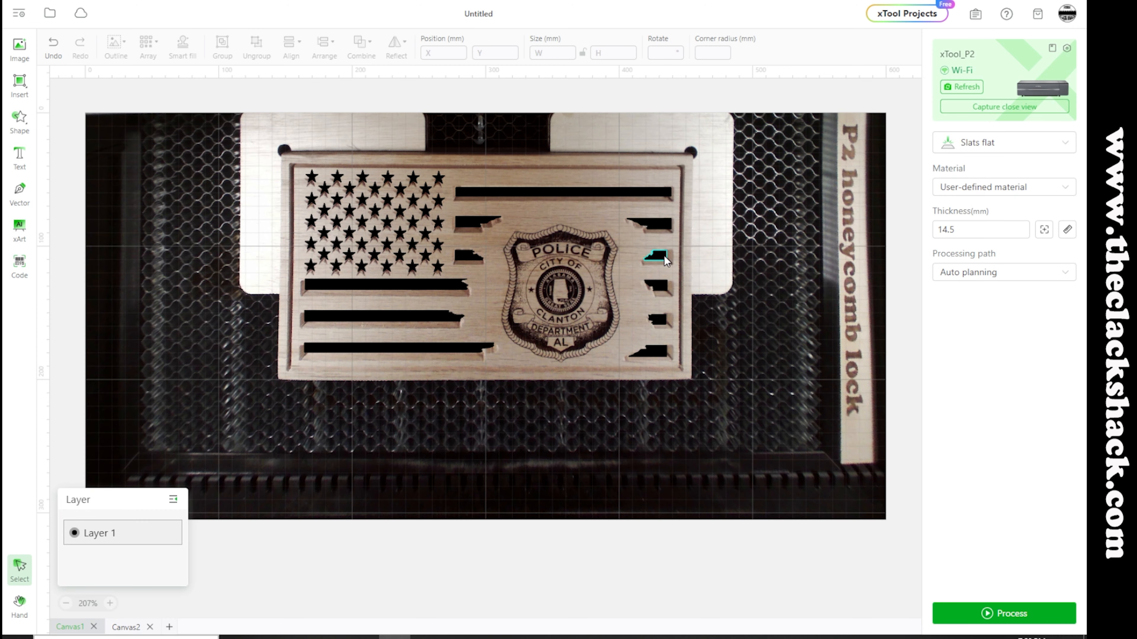
Refresh the bed photo and capture a close-up view of the stripes below the stars
{"action": "left_click", "coordinate": [958, 87]}
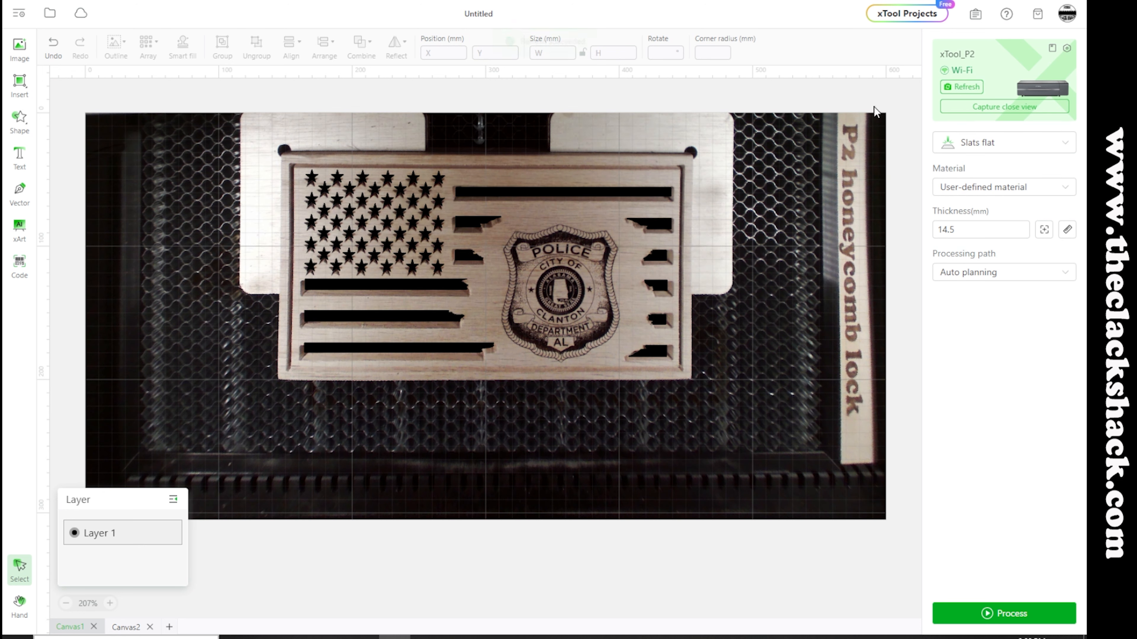
{"action": "left_click", "coordinate": [988, 109]}
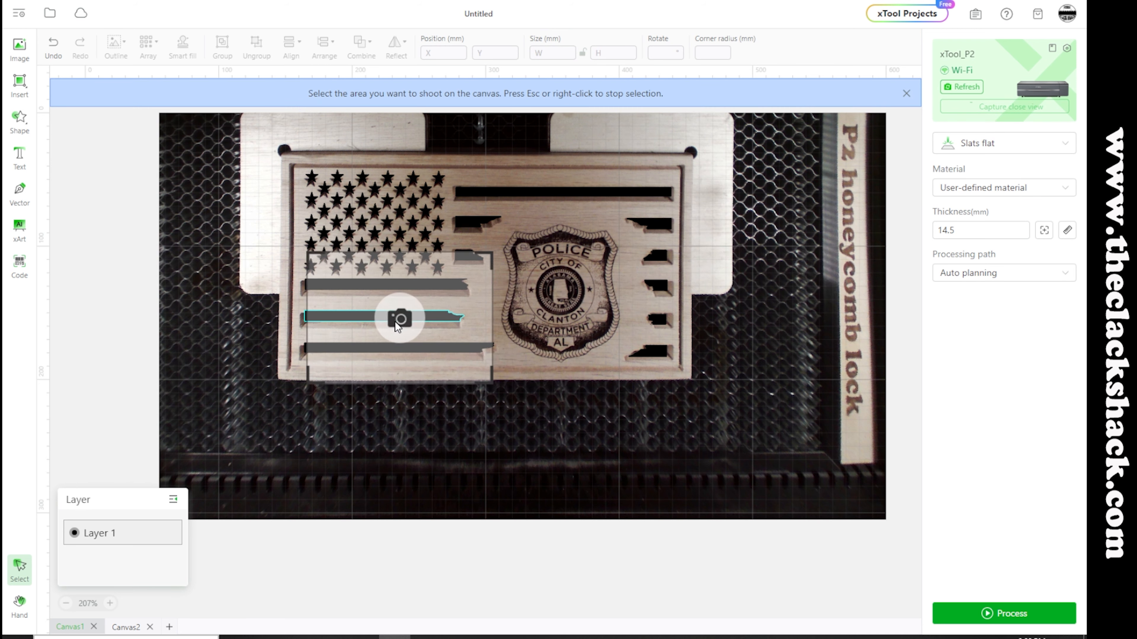
{"action": "left_click", "coordinate": [394, 325]}
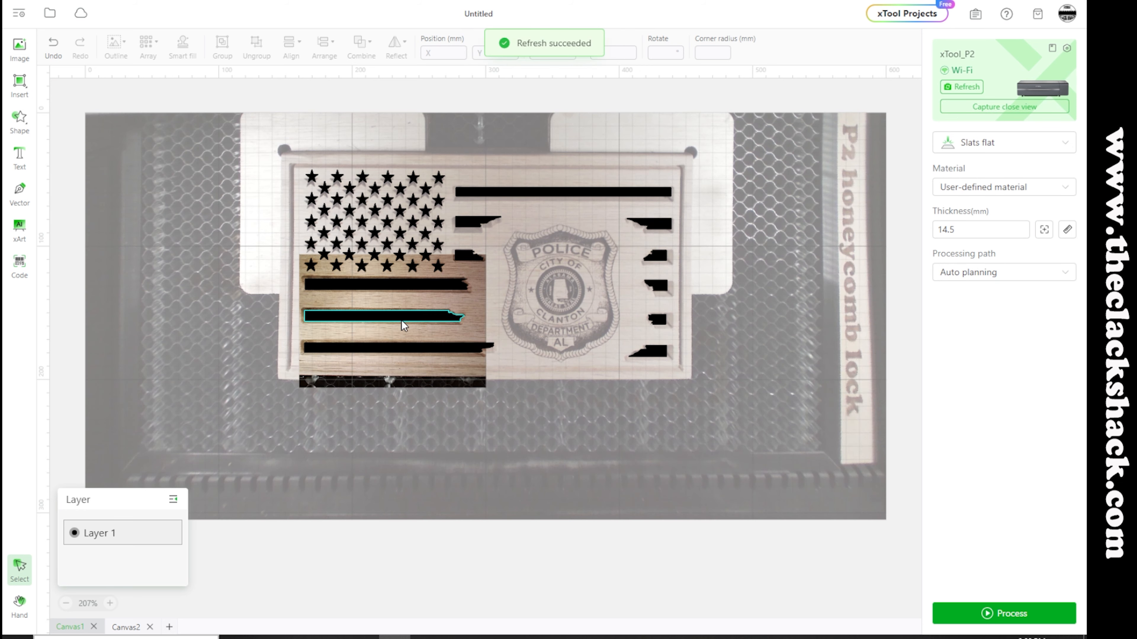
Examine how the stripe and star shapes line up with the newly engraved areas of the flag
{"action": "scroll", "coordinate": [419, 339], "scroll_direction": "up", "scroll_amount": 2}
{"action": "scroll", "coordinate": [382, 357], "scroll_direction": "down", "scroll_amount": 3}
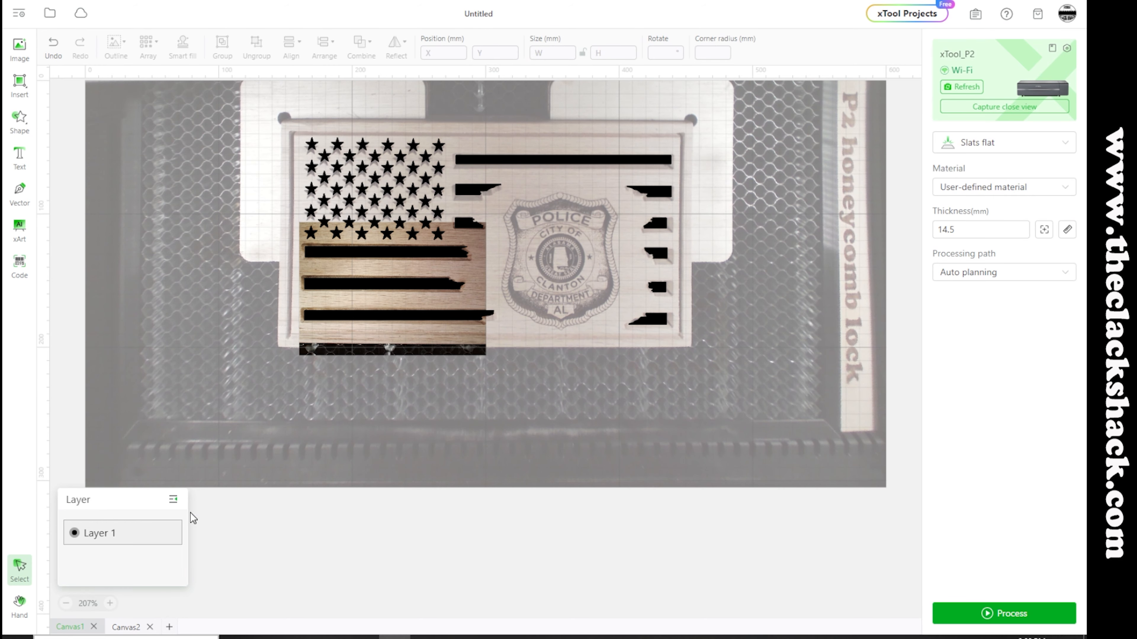
{"action": "left_click", "coordinate": [110, 604]}
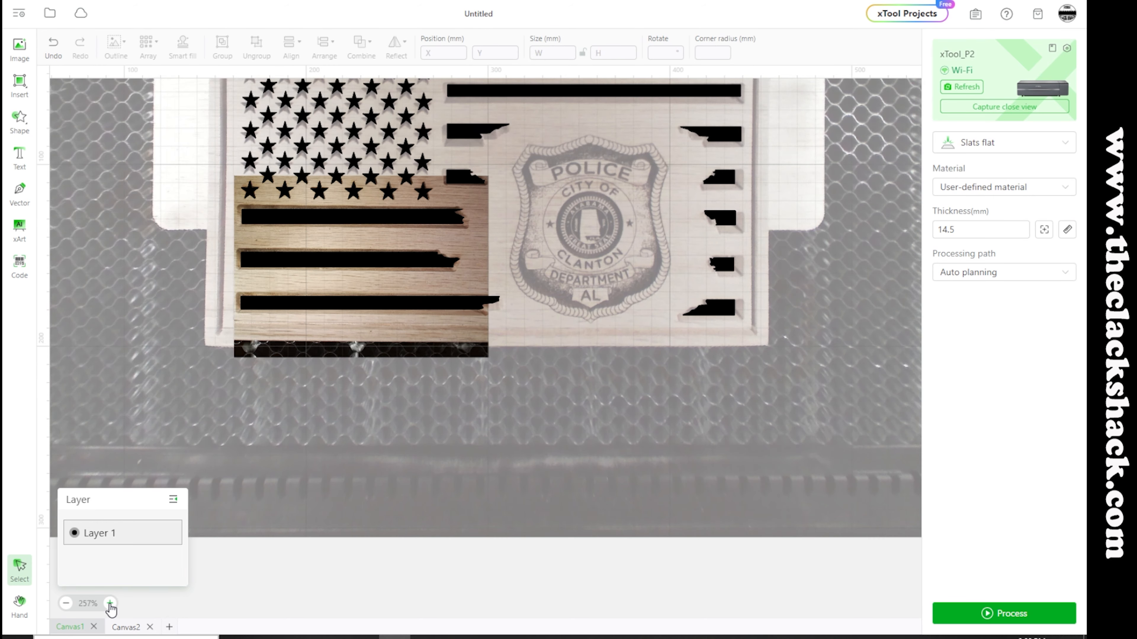
{"action": "left_click", "coordinate": [110, 604]}
{"action": "left_click", "coordinate": [110, 604]}
{"action": "left_click", "coordinate": [110, 605]}
{"action": "left_click", "coordinate": [109, 604]}
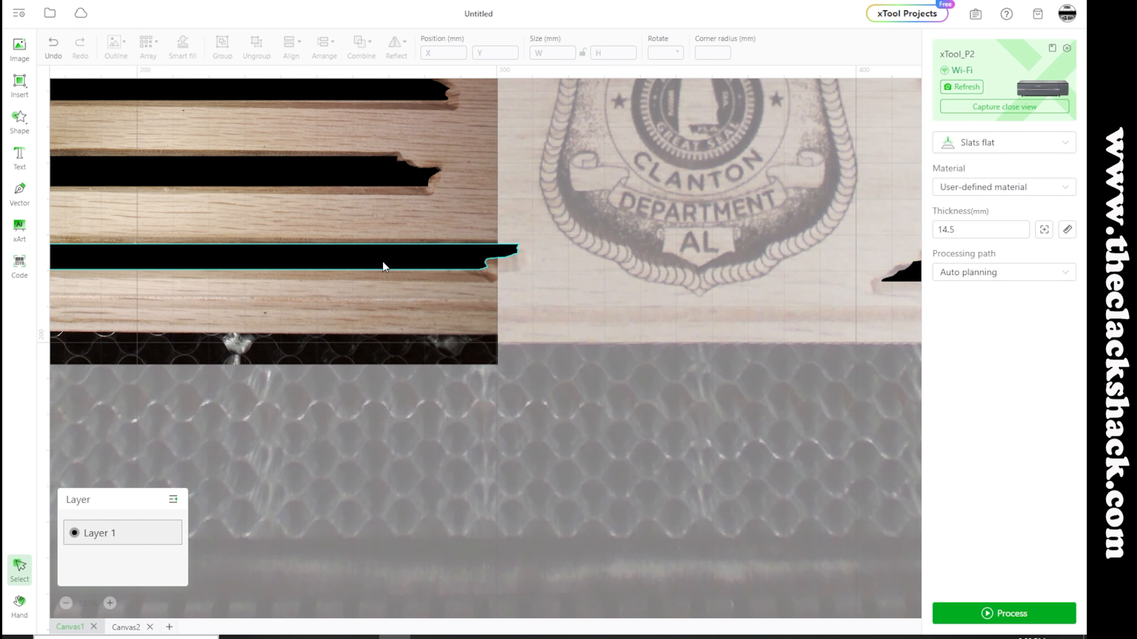
{"action": "scroll", "coordinate": [383, 261], "scroll_direction": "up", "scroll_amount": 5}
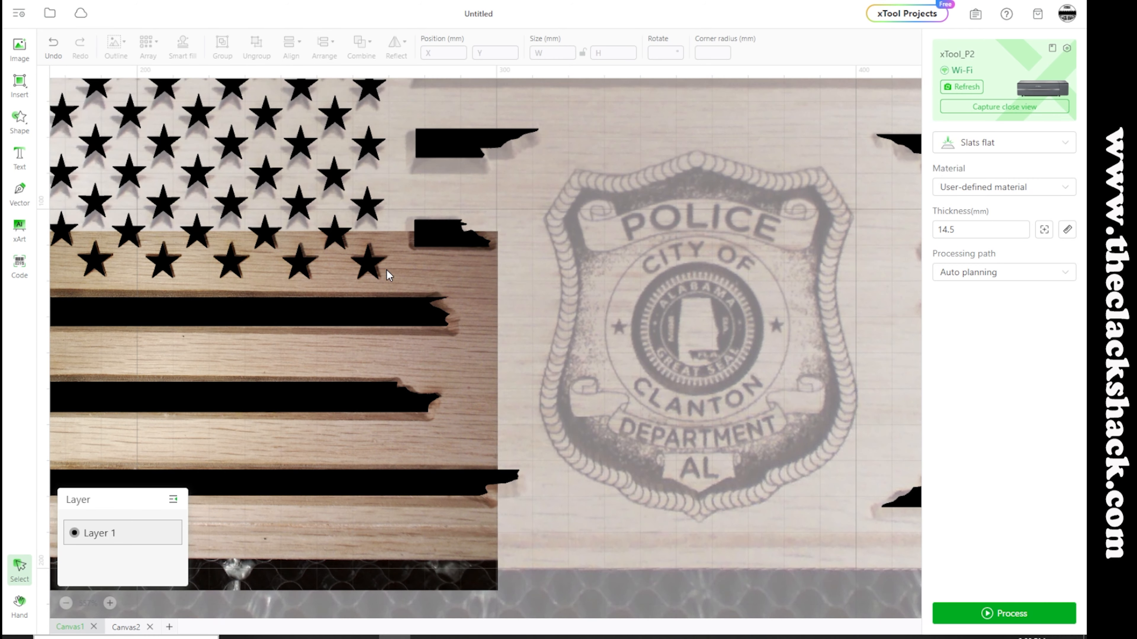
{"action": "scroll", "coordinate": [407, 305], "scroll_direction": "down", "scroll_amount": 4}
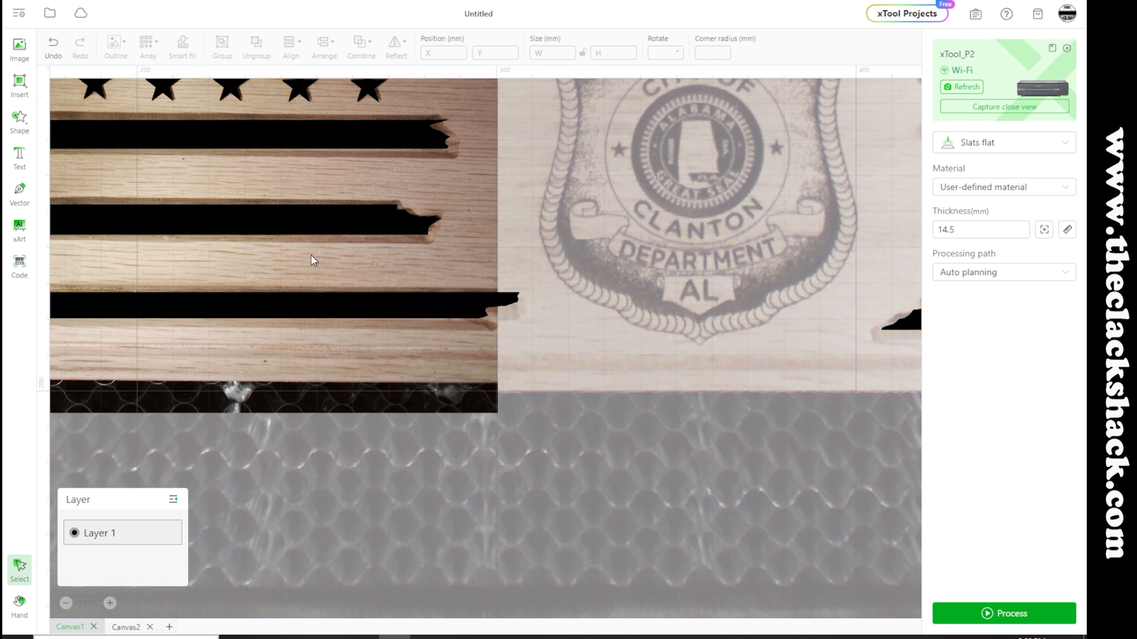
{"action": "scroll", "coordinate": [320, 267], "scroll_direction": "up", "scroll_amount": 6}
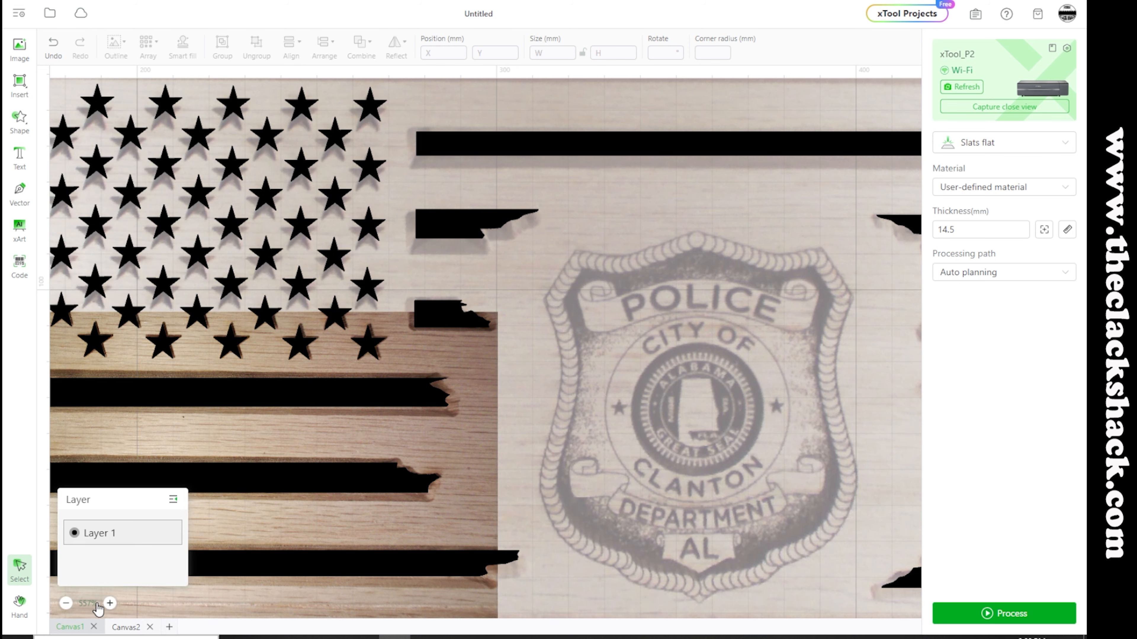
{"action": "left_click", "coordinate": [66, 604]}
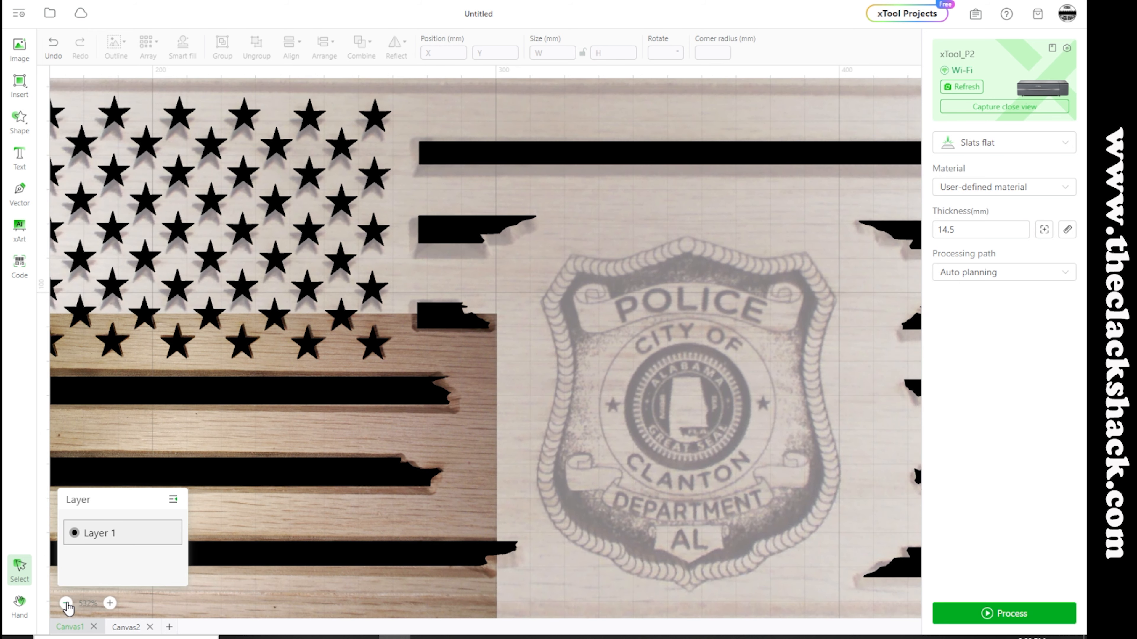
{"action": "left_click", "coordinate": [67, 604]}
{"action": "left_click", "coordinate": [66, 603]}
{"action": "left_click", "coordinate": [67, 604]}
{"action": "left_click", "coordinate": [67, 603]}
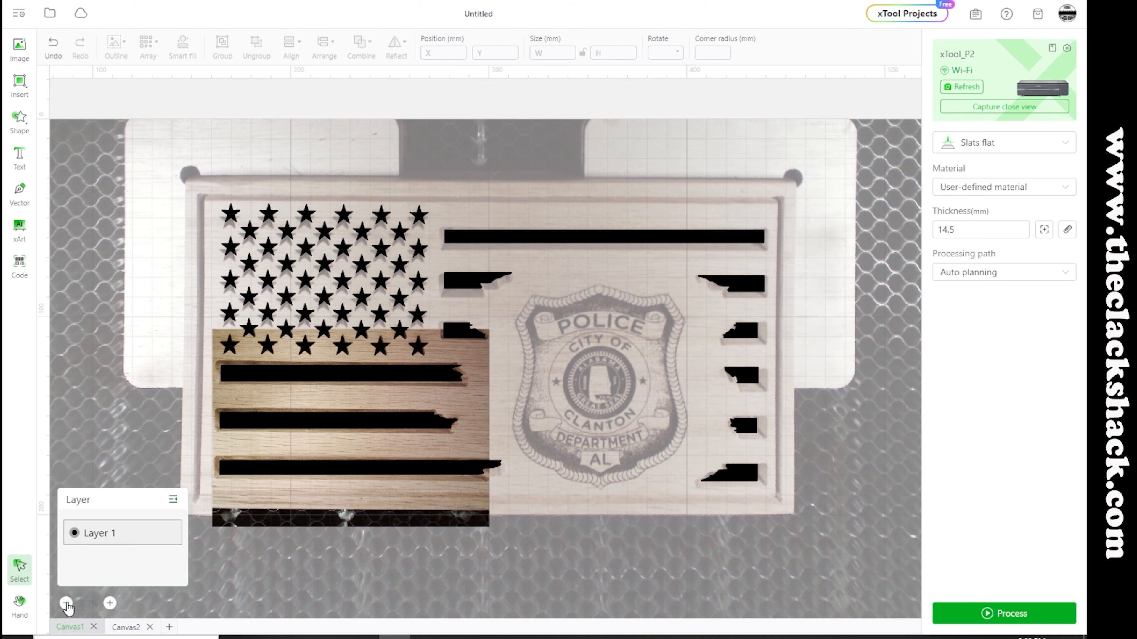
{"action": "left_click", "coordinate": [66, 603]}
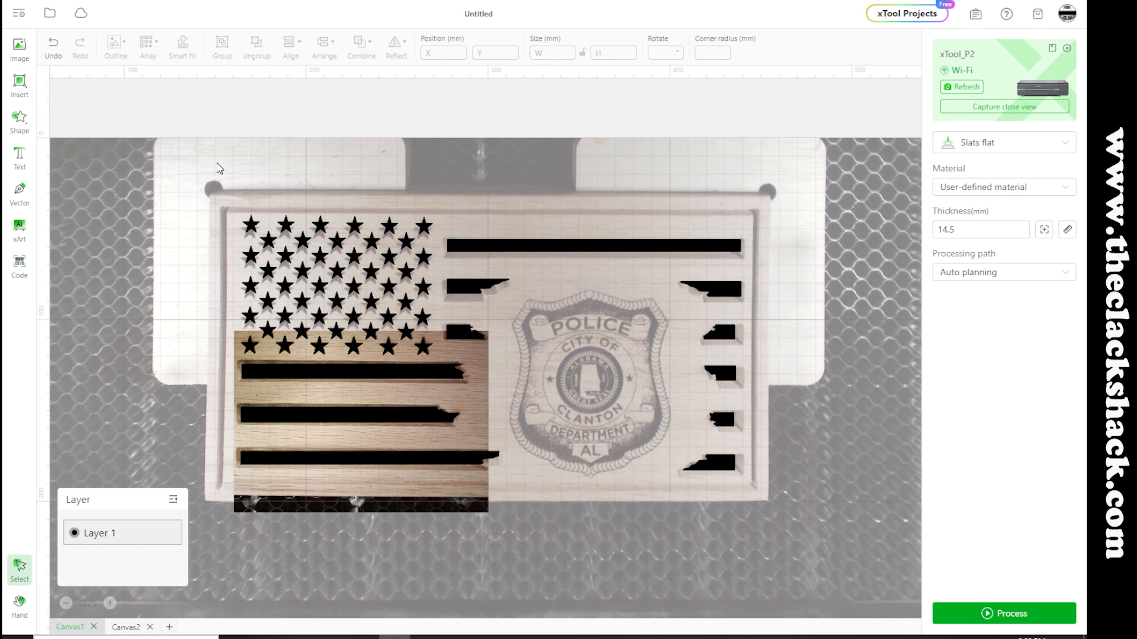
Select all the stars in the flag's canton and exclude them from the output
{"action": "left_click_drag", "start_coordinate": [209, 190], "coordinate": [437, 360]}
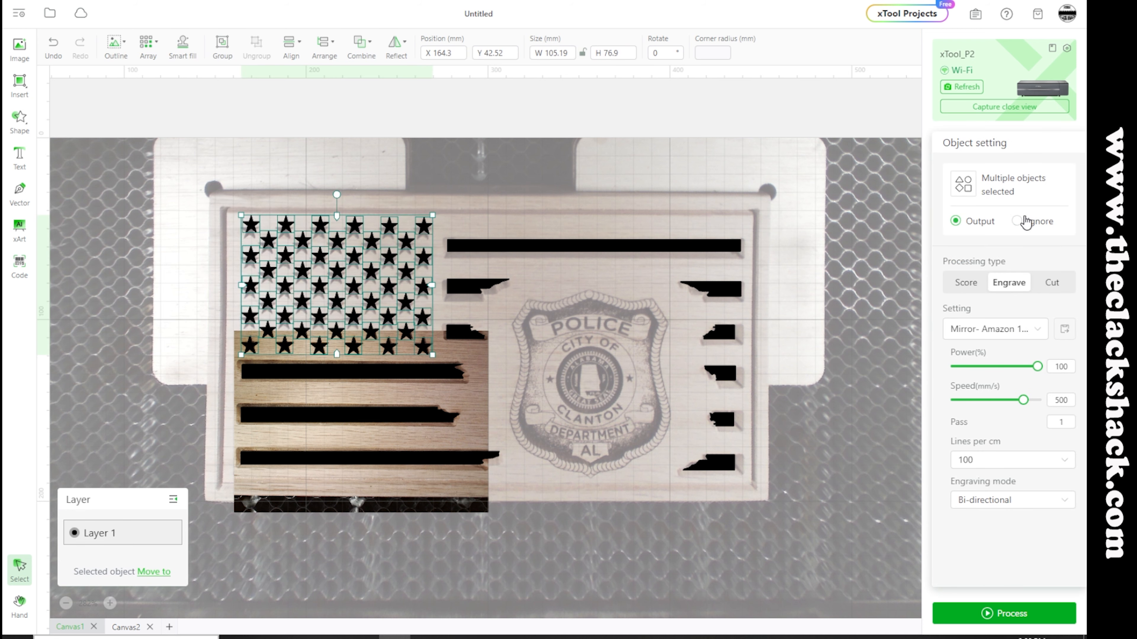
{"action": "left_click", "coordinate": [662, 160]}
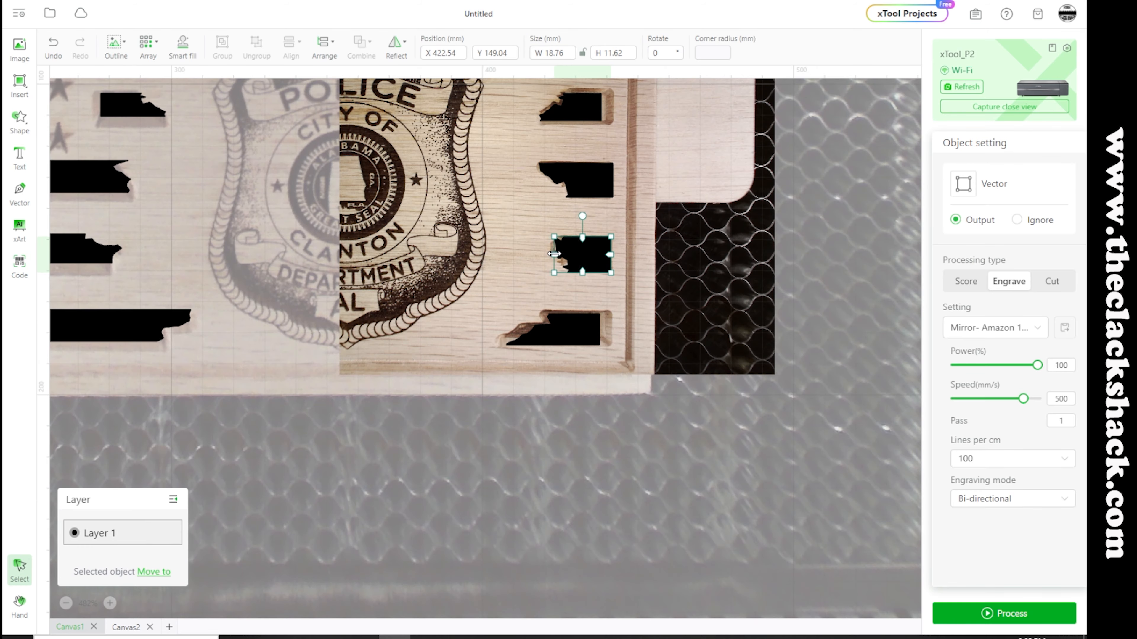
Widen the bottom and third stripe segments at the flag's right side to cover their carved recesses
{"action": "left_click", "coordinate": [608, 345]}
{"action": "left_click_drag", "start_coordinate": [506, 314], "coordinate": [485, 312]}
{"action": "scroll", "coordinate": [537, 309], "scroll_direction": "up", "scroll_amount": 4}
{"action": "left_click", "coordinate": [583, 302]}
{"action": "left_click_drag", "start_coordinate": [583, 303], "coordinate": [595, 302]}
{"action": "left_click_drag", "start_coordinate": [551, 287], "coordinate": [533, 283]}
{"action": "left_click_drag", "start_coordinate": [612, 315], "coordinate": [614, 319]}
{"action": "left_click", "coordinate": [637, 338]}
Select all the stripes, set their processing type to Score, and check their outlines against the carving
{"action": "scroll", "coordinate": [627, 341], "scroll_direction": "down", "scroll_amount": 1}
{"action": "left_click_drag", "start_coordinate": [41, 81], "coordinate": [632, 541]}
{"action": "left_click", "coordinate": [966, 282]}
{"action": "scroll", "coordinate": [559, 383], "scroll_direction": "down", "scroll_amount": 6}
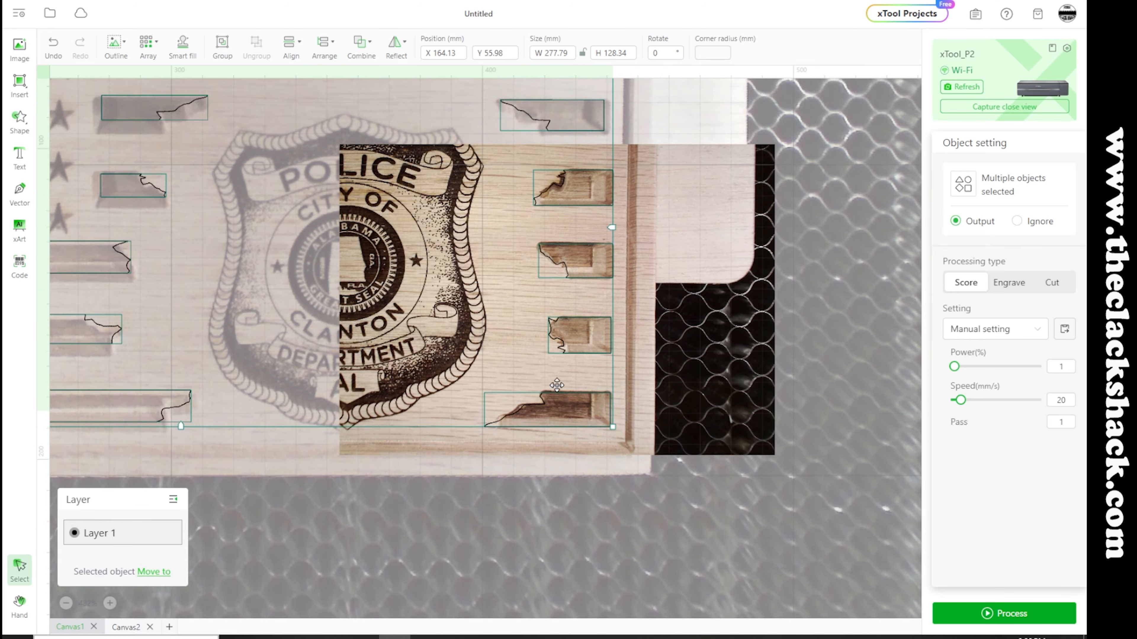
{"action": "scroll", "coordinate": [566, 404], "scroll_direction": "up", "scroll_amount": 2}
{"action": "scroll", "coordinate": [566, 403], "scroll_direction": "down", "scroll_amount": 1}
{"action": "left_click", "coordinate": [702, 286]}
Capture a close-up view of the flag's upper-right stripes
{"action": "scroll", "coordinate": [702, 285], "scroll_direction": "up", "scroll_amount": 4}
{"action": "left_click", "coordinate": [1020, 107]}
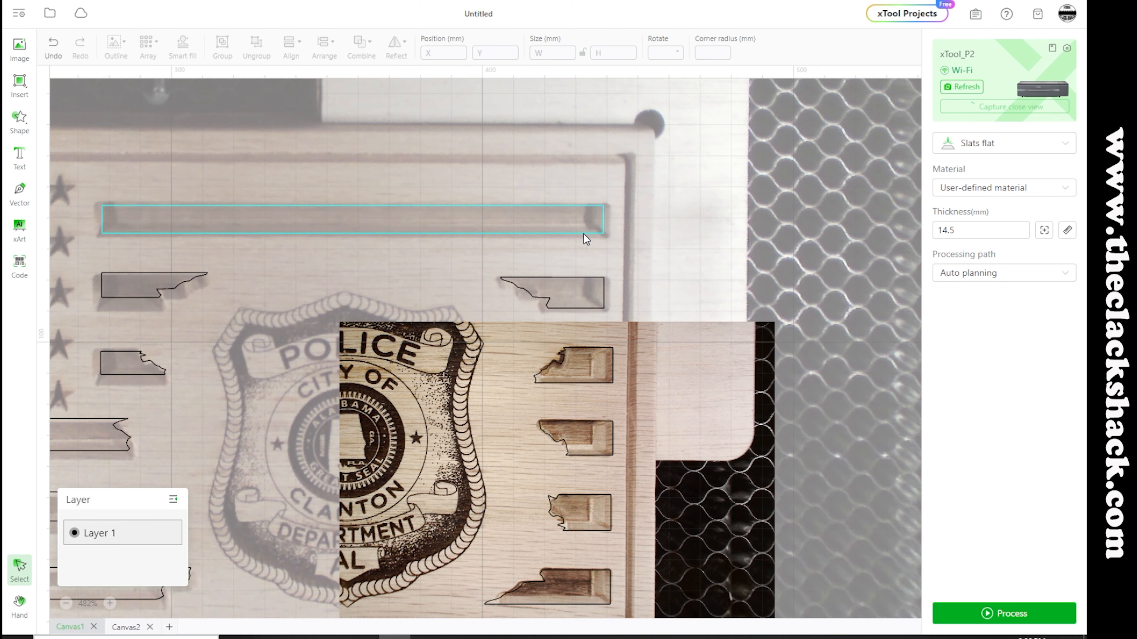